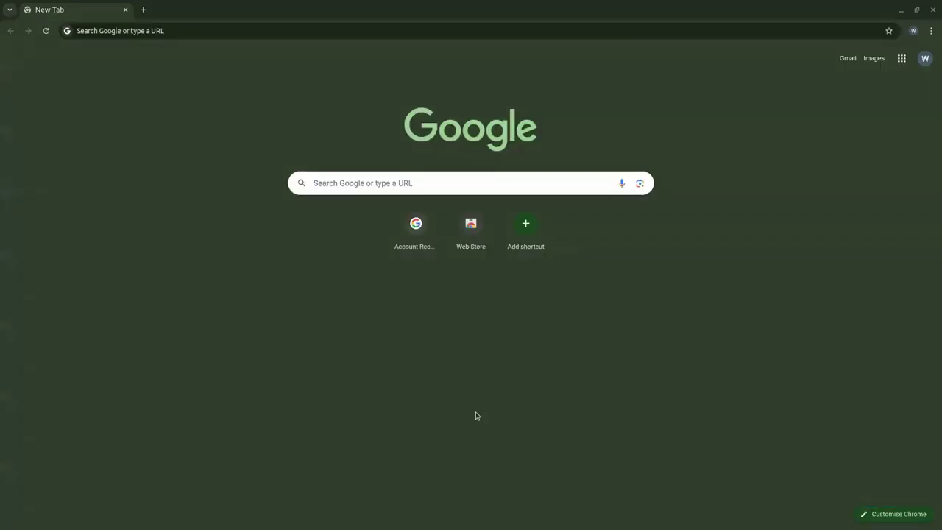
# Search Google for 'google authenticator chrome' from the new tab page using the history suggestion
pyautogui.click(342, 185)
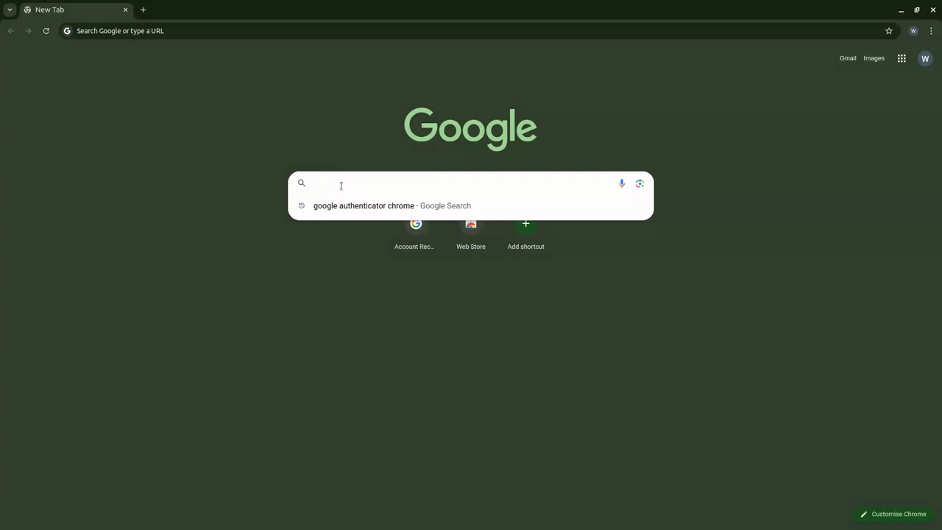
pyautogui.click(354, 207)
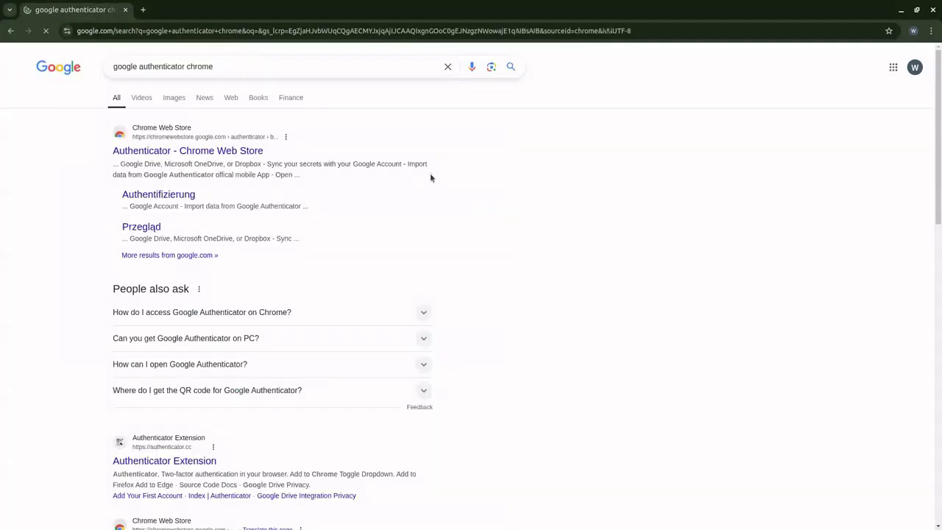
pyautogui.click(231, 67)
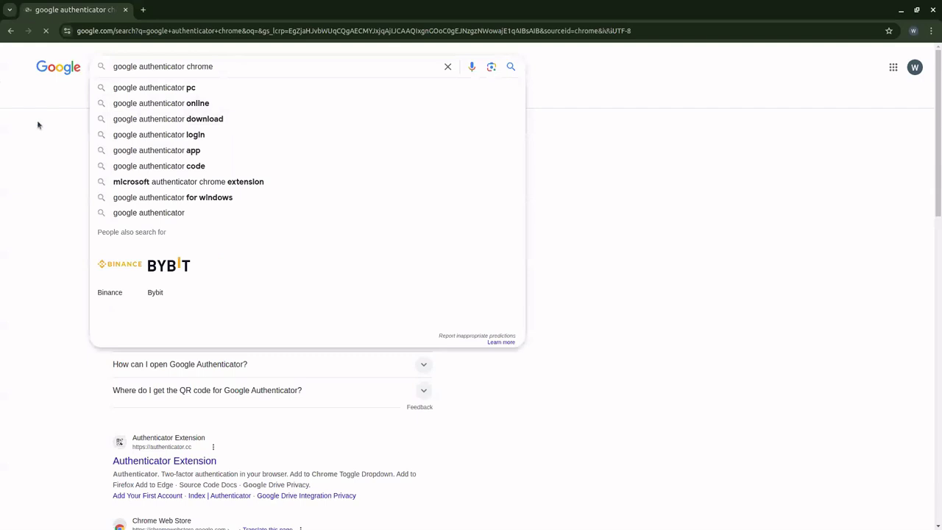
pyautogui.click(76, 125)
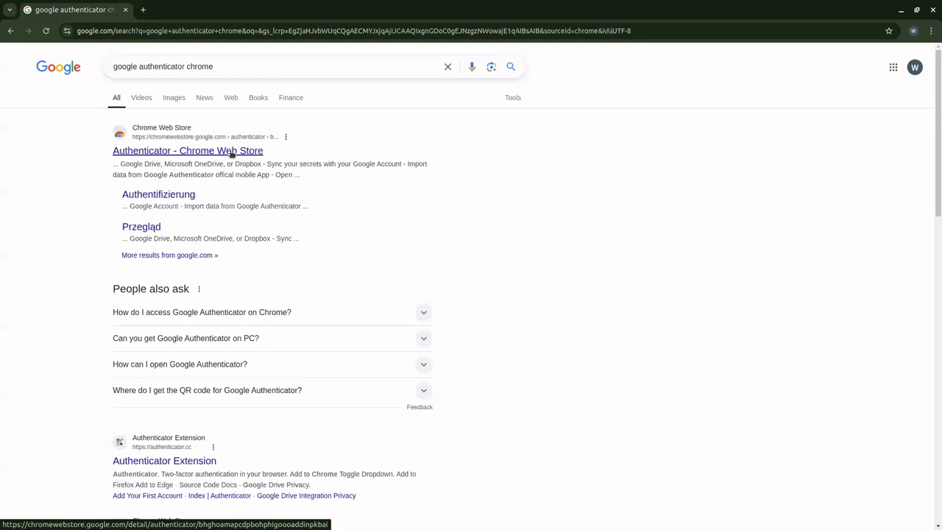
# Open the Authenticator listing in the Chrome Web Store and choose Add to Chrome
pyautogui.click(232, 152)
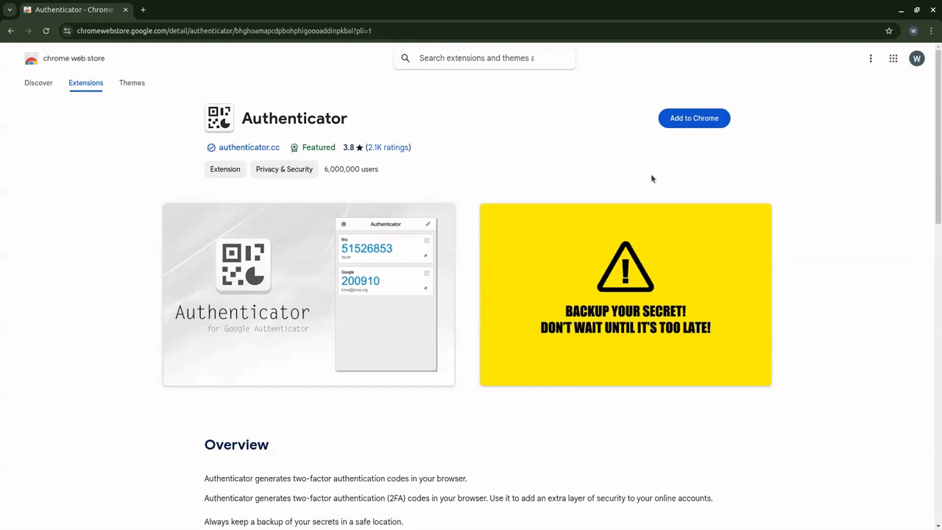
pyautogui.click(683, 122)
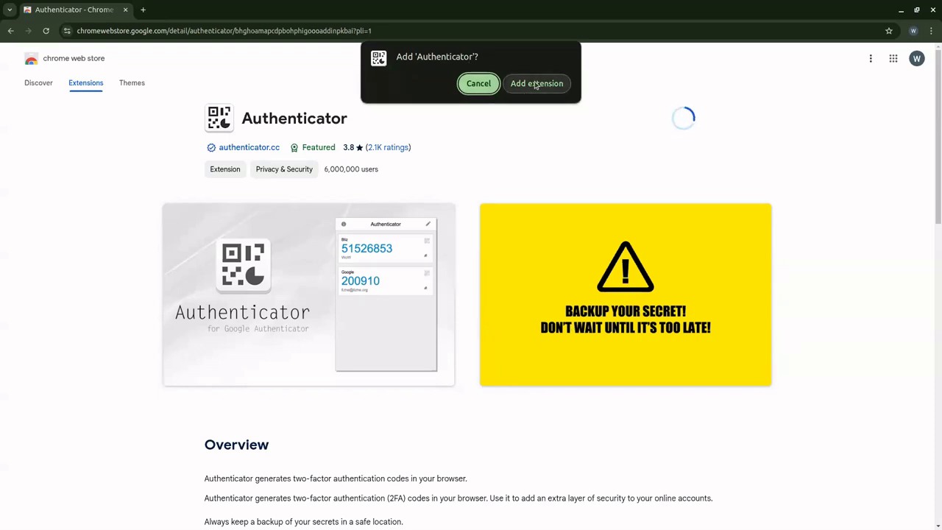
# Confirm installing Authenticator, then view the docs page 'What is Authenticator Extension?'
pyautogui.click(535, 85)
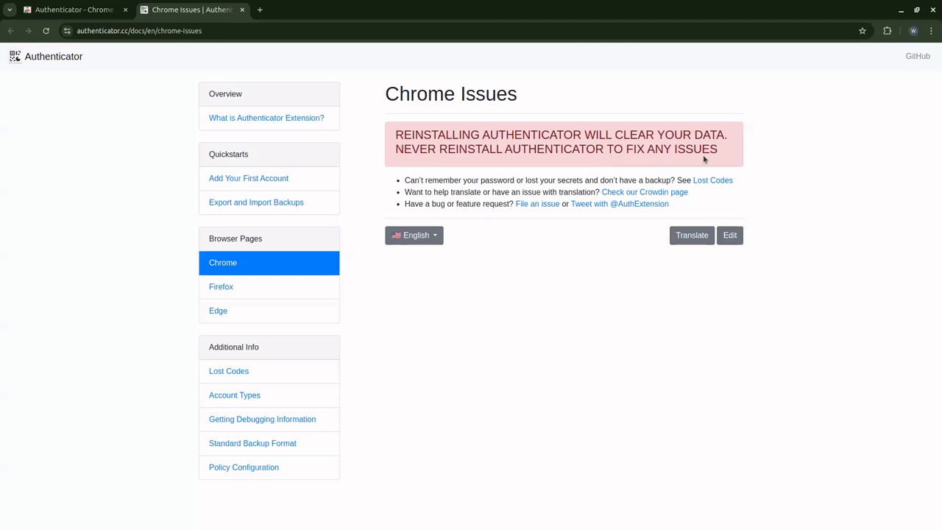
pyautogui.click(251, 118)
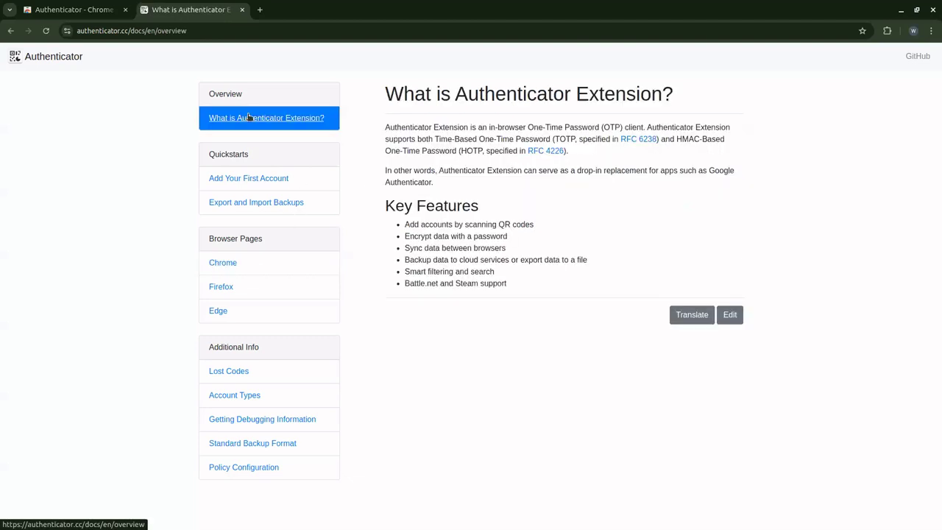
# Launch Authenticator from the Extensions menu, showing its empty account list
pyautogui.click(887, 32)
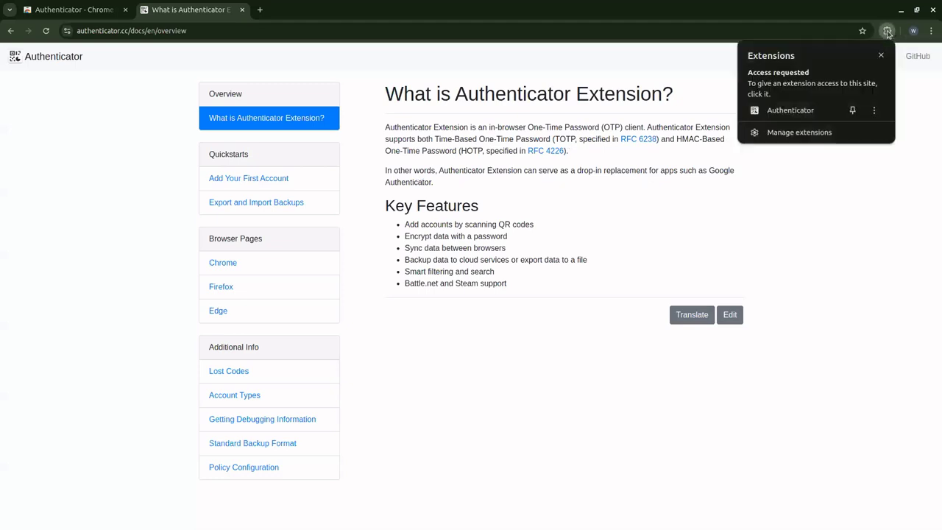
pyautogui.click(798, 117)
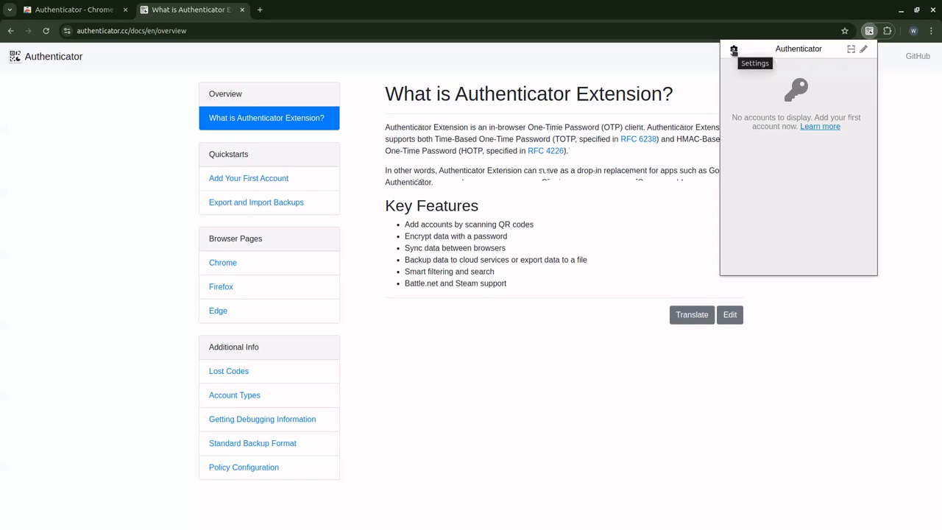
# Choose Google Drive in Authenticator's Backup settings and allow the extra account permissions
pyautogui.click(734, 50)
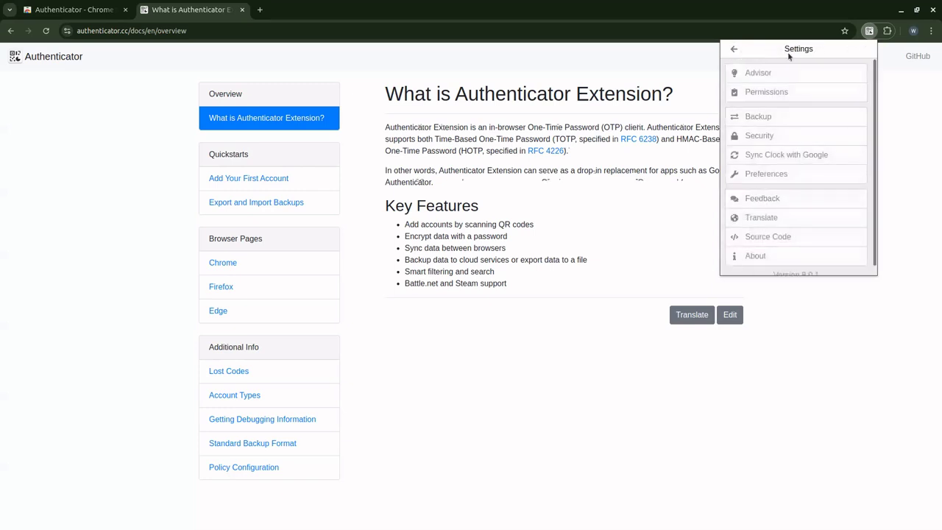
pyautogui.click(759, 117)
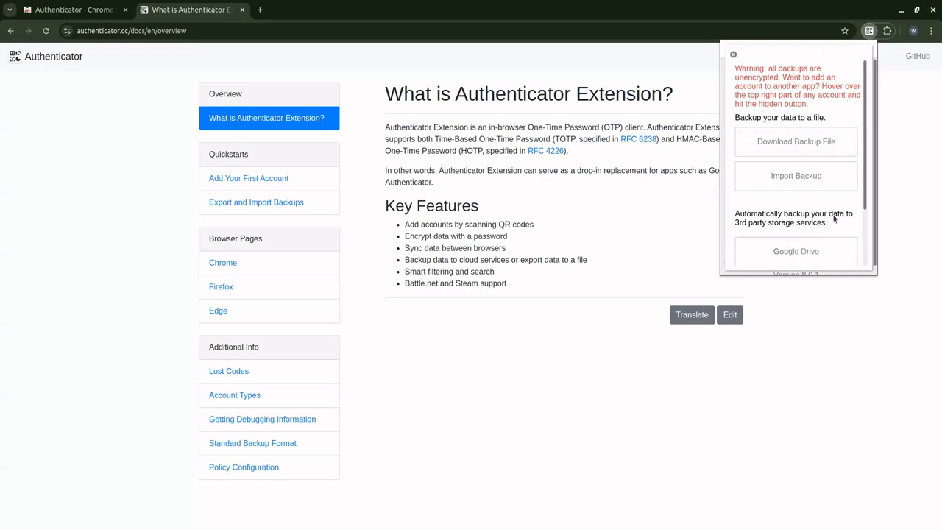
pyautogui.click(801, 252)
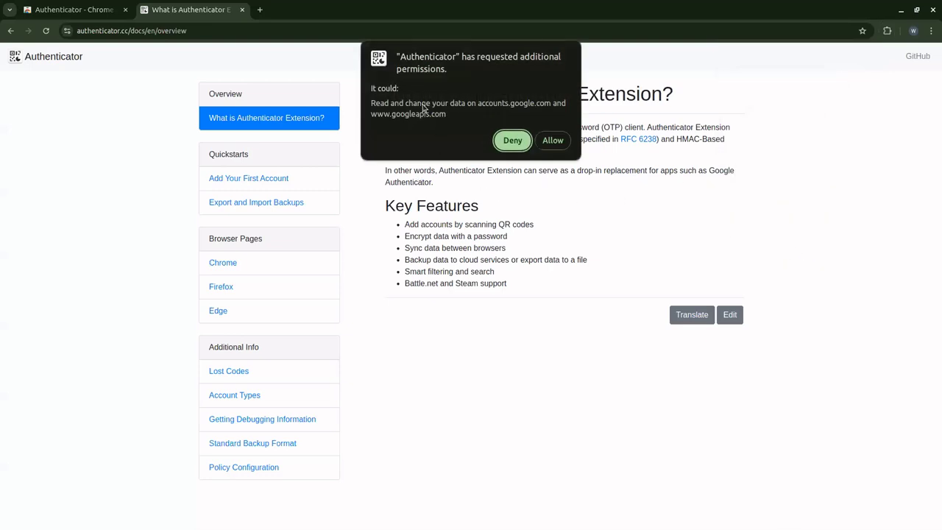
pyautogui.click(557, 141)
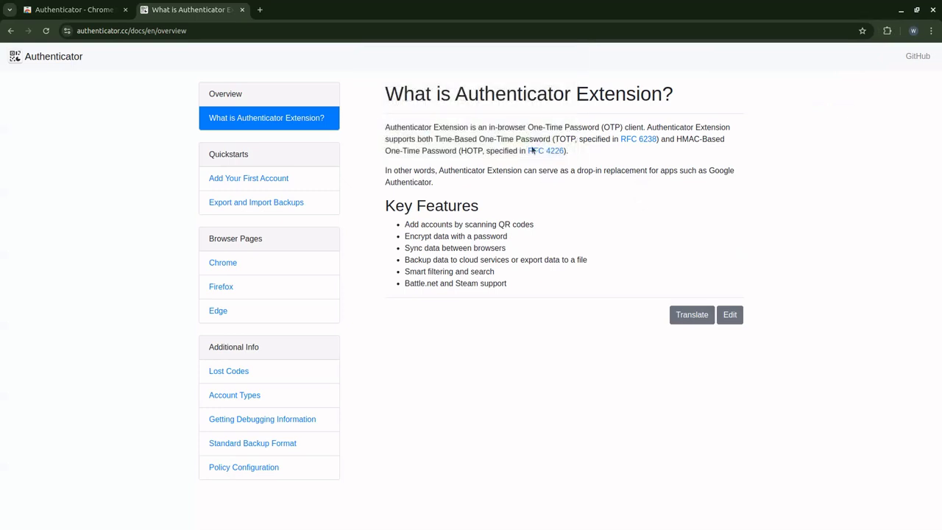
# Return to Authenticator's Settings > Backup > Google Drive and start the Google sign-in
pyautogui.click(888, 33)
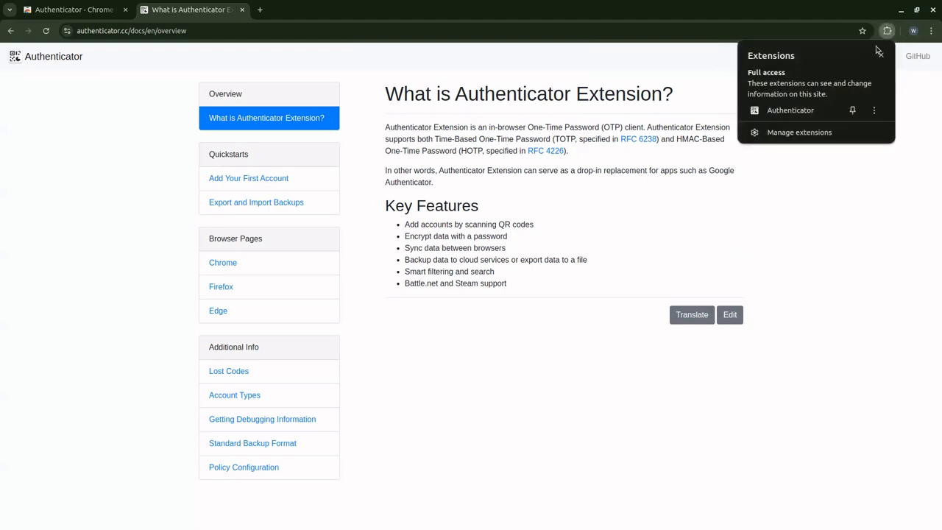
pyautogui.click(814, 111)
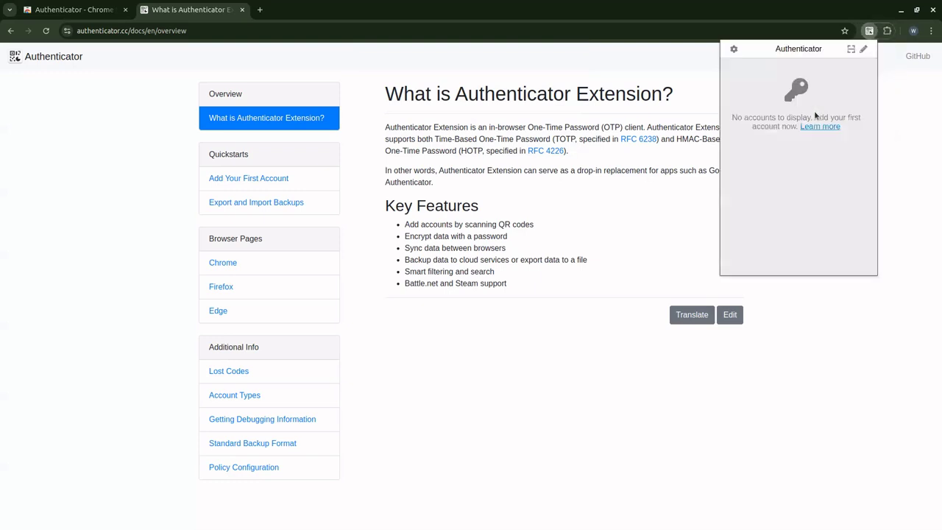
pyautogui.click(734, 49)
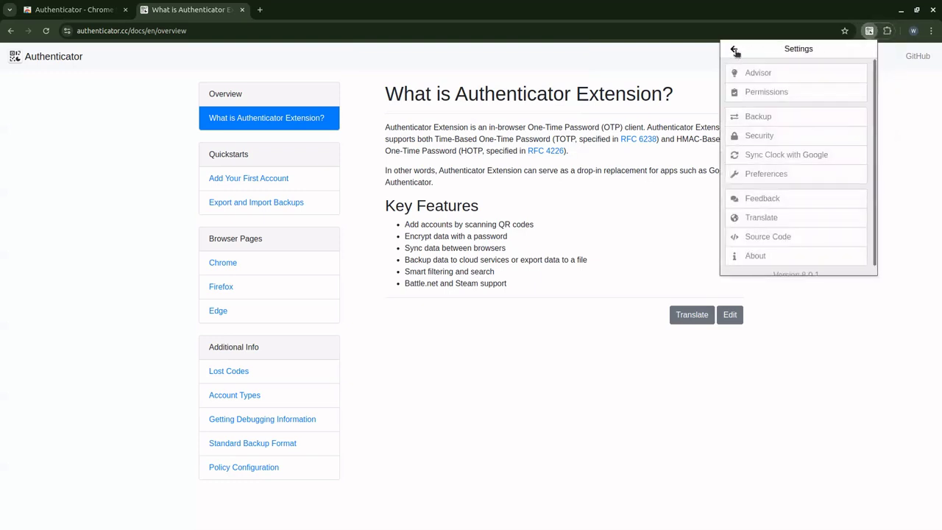
pyautogui.click(765, 118)
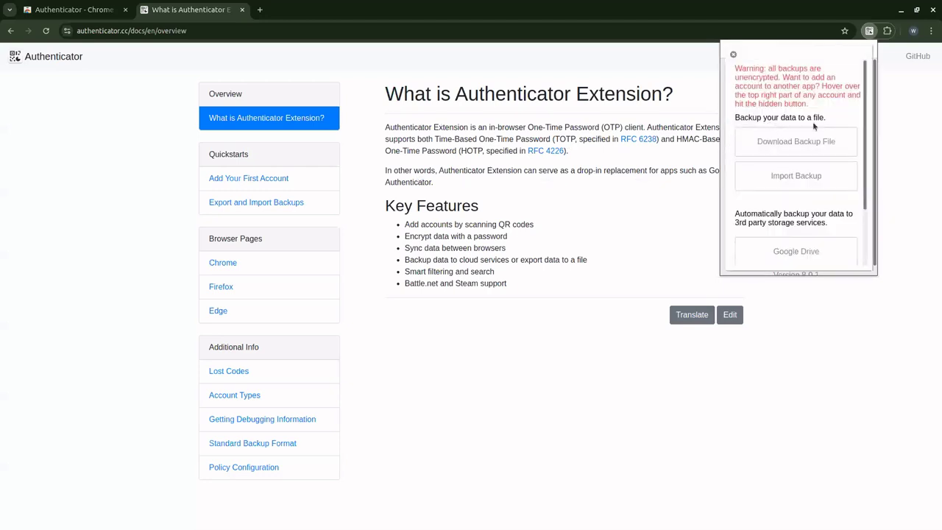
pyautogui.click(815, 258)
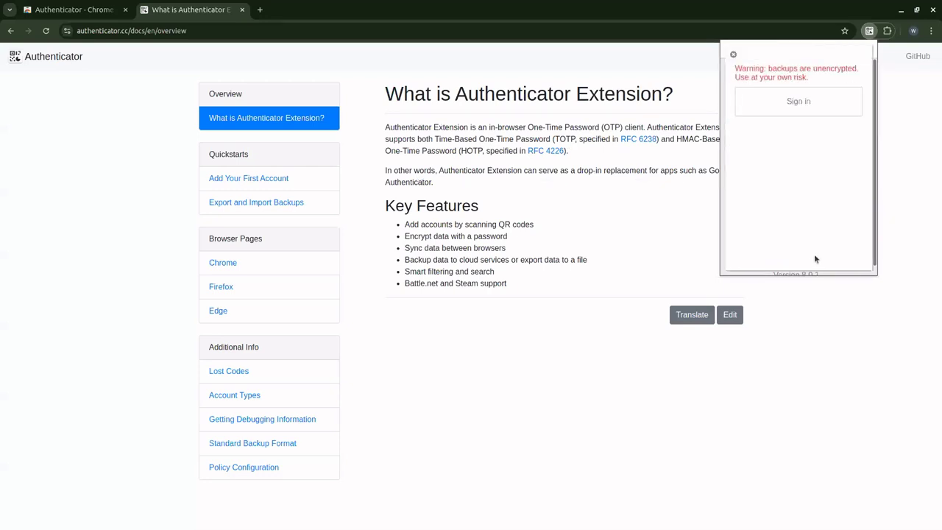
pyautogui.click(808, 106)
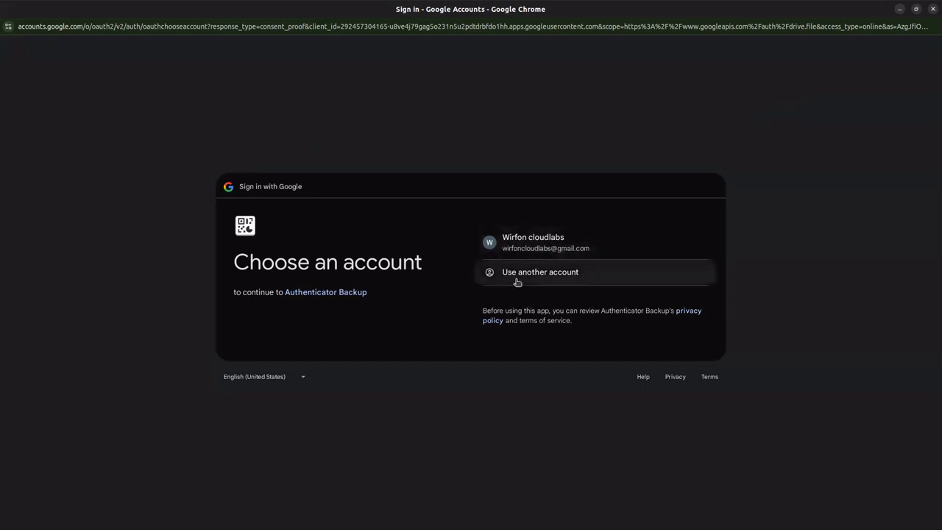
# Pick the Google account and grant Authenticator Backup access to its Drive files
pyautogui.click(534, 244)
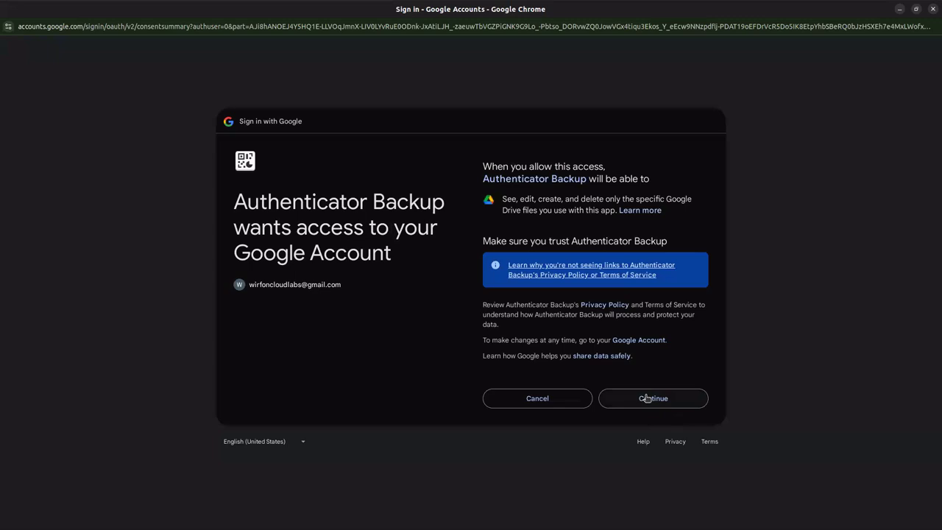
pyautogui.click(645, 399)
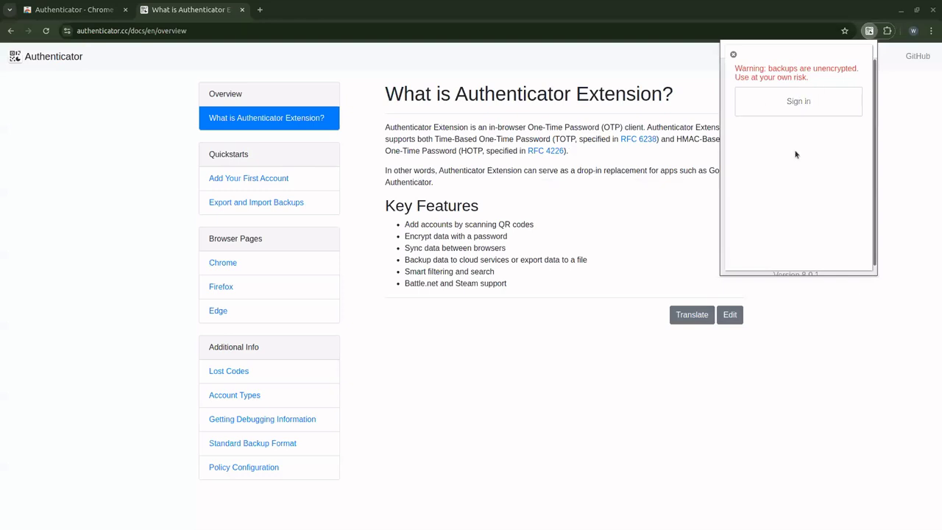
# Complete the Google Drive backup sign-in from Authenticator's Google Drive page
pyautogui.click(798, 101)
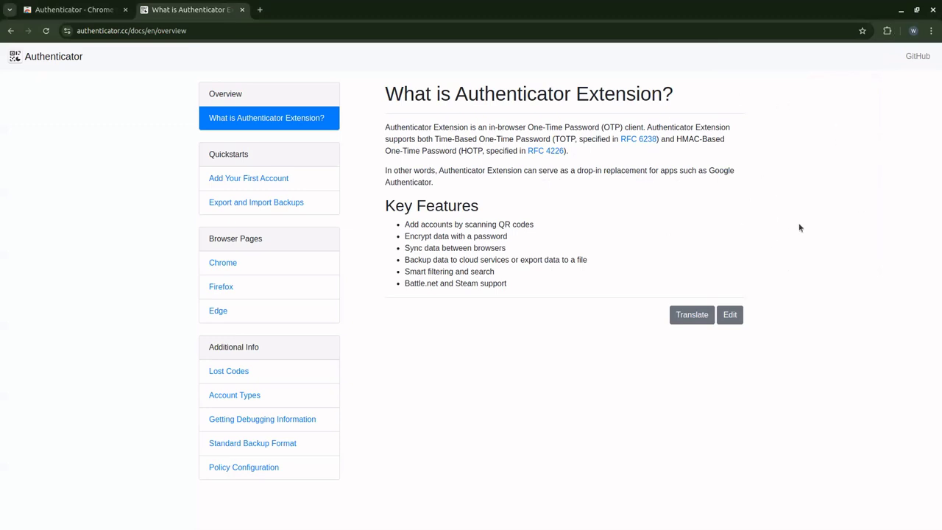
# Reopen Authenticator and go to Settings > Backup > Google Drive for the linked account
pyautogui.click(888, 31)
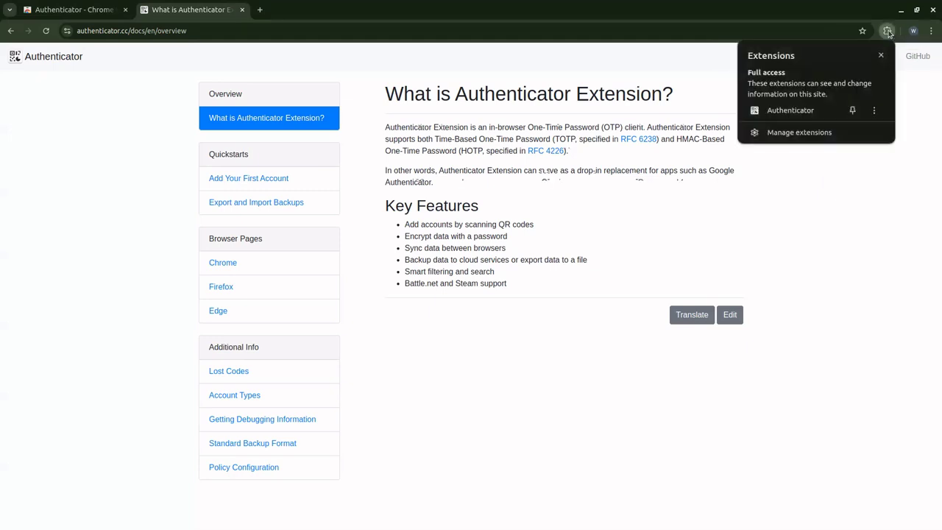
pyautogui.click(795, 114)
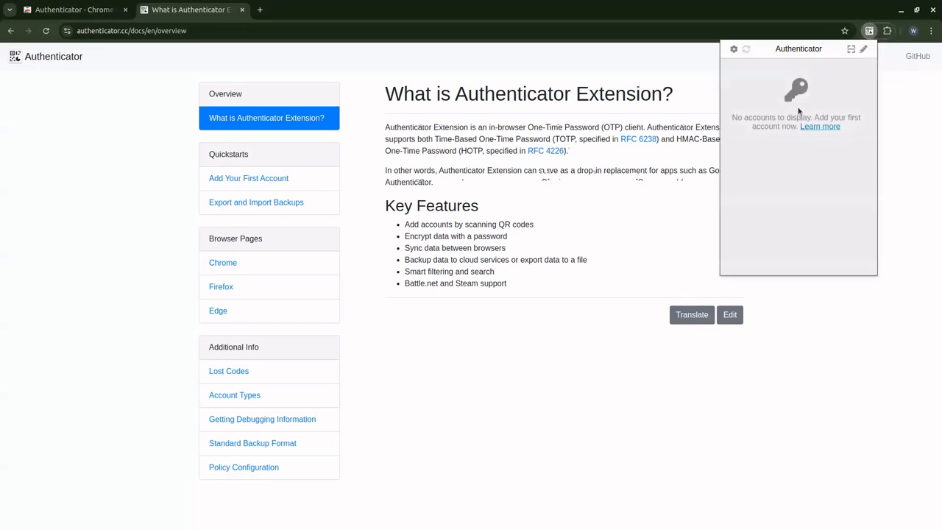
pyautogui.click(734, 49)
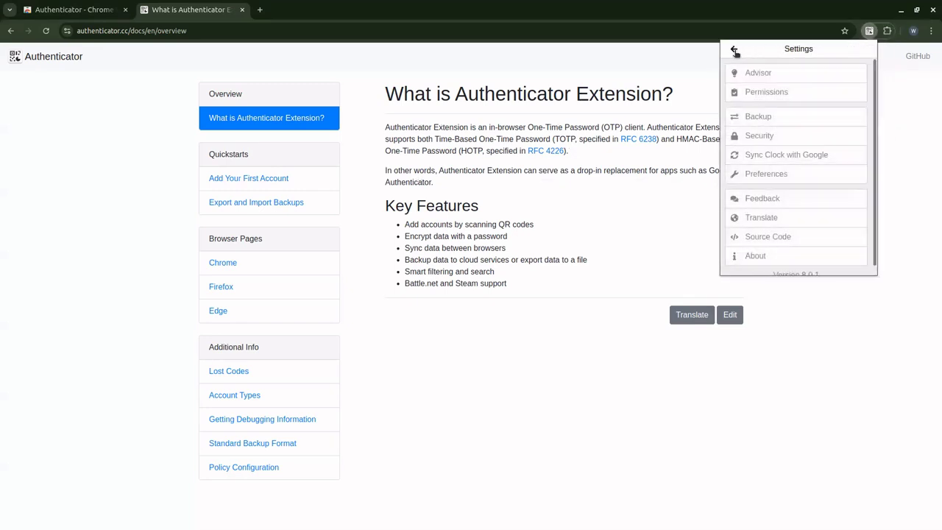
pyautogui.click(760, 119)
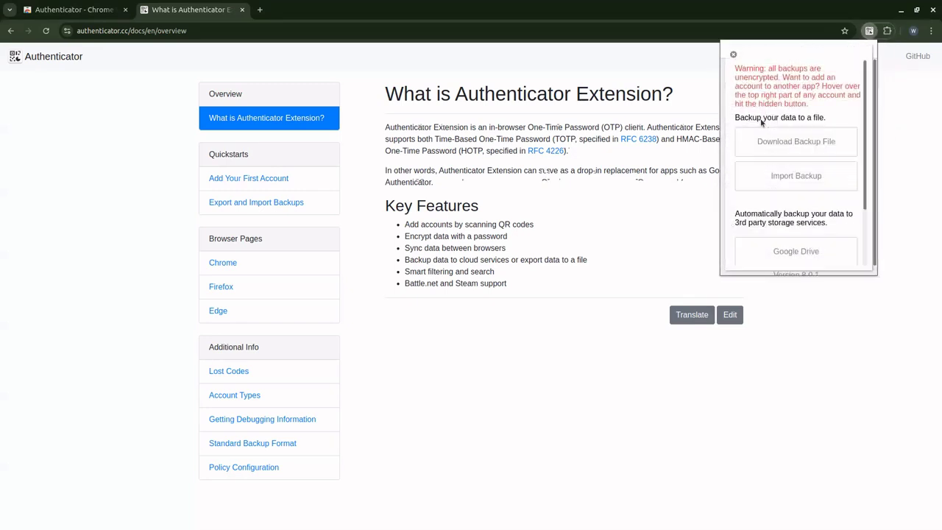
pyautogui.click(817, 257)
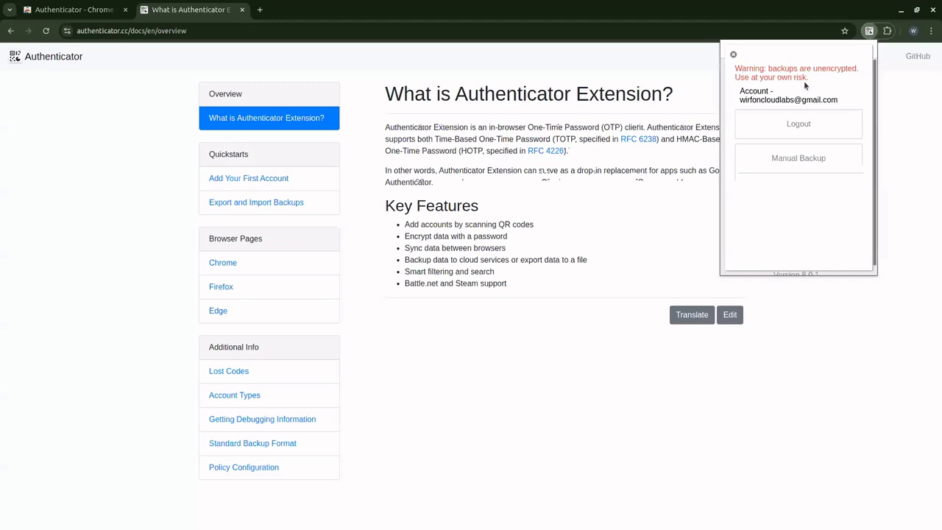
# Close the Authenticator popup and relaunch it from the Extensions menu
pyautogui.click(734, 56)
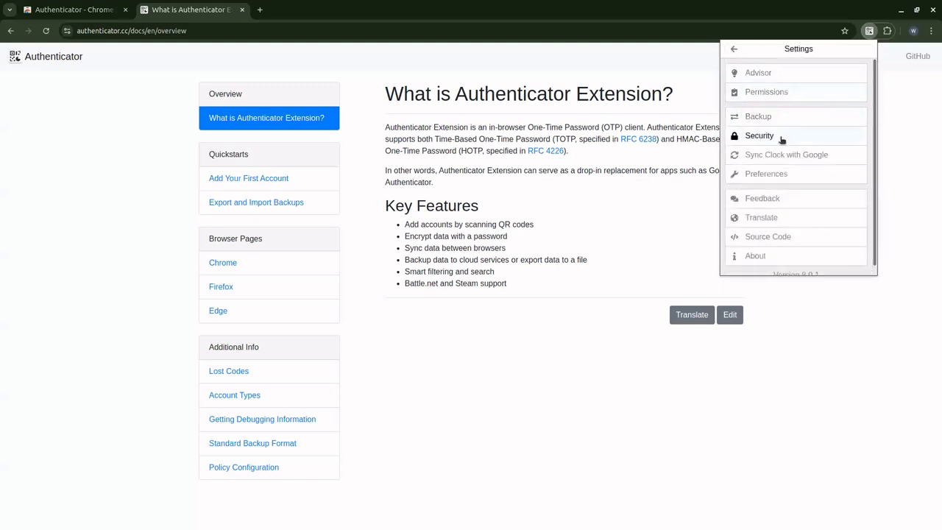
pyautogui.click(599, 375)
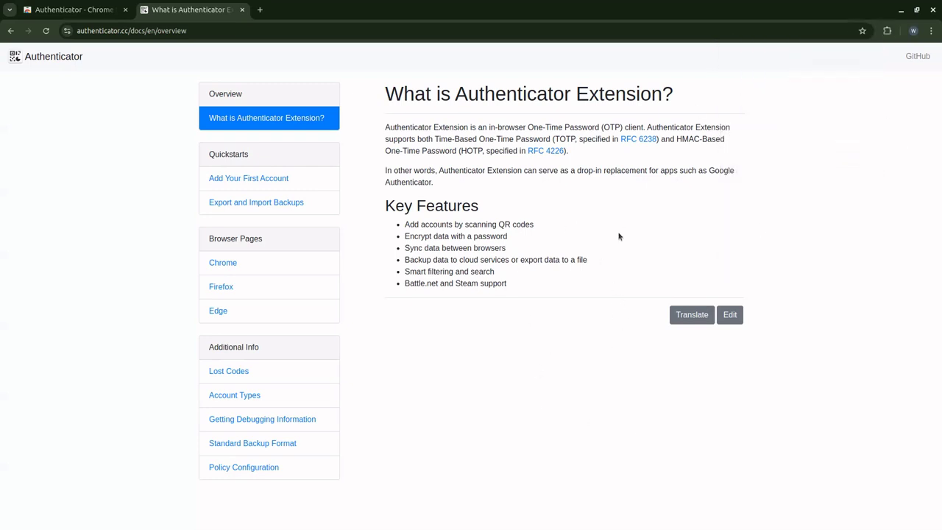
pyautogui.click(888, 31)
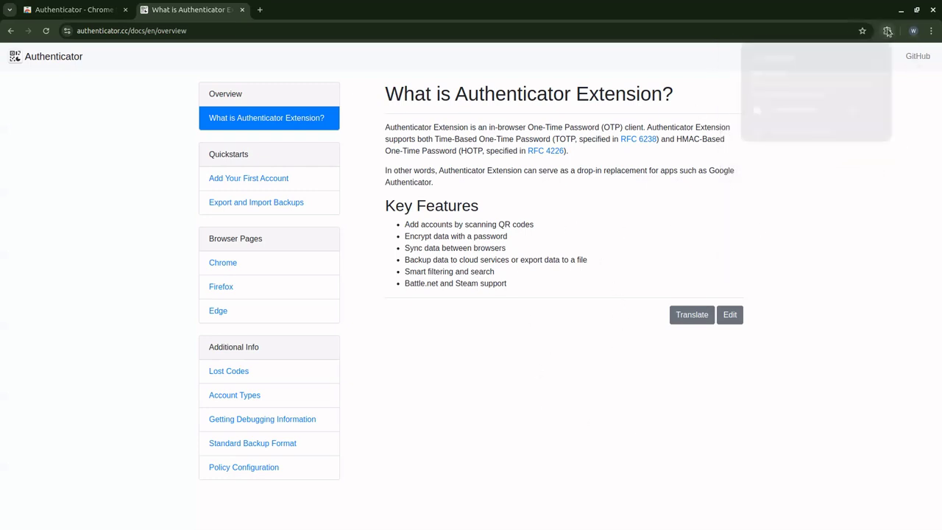
pyautogui.click(784, 108)
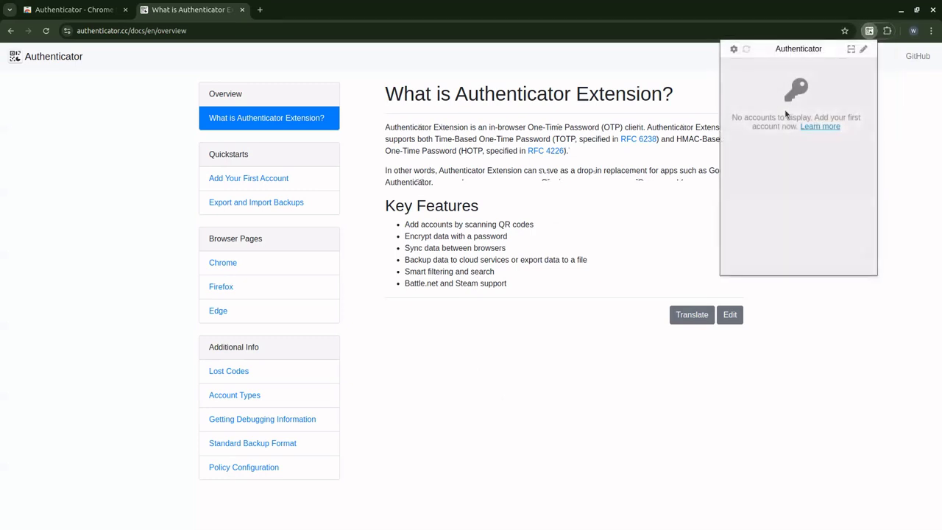
# Set and confirm an encryption password in Authenticator's Security settings
pyautogui.click(734, 49)
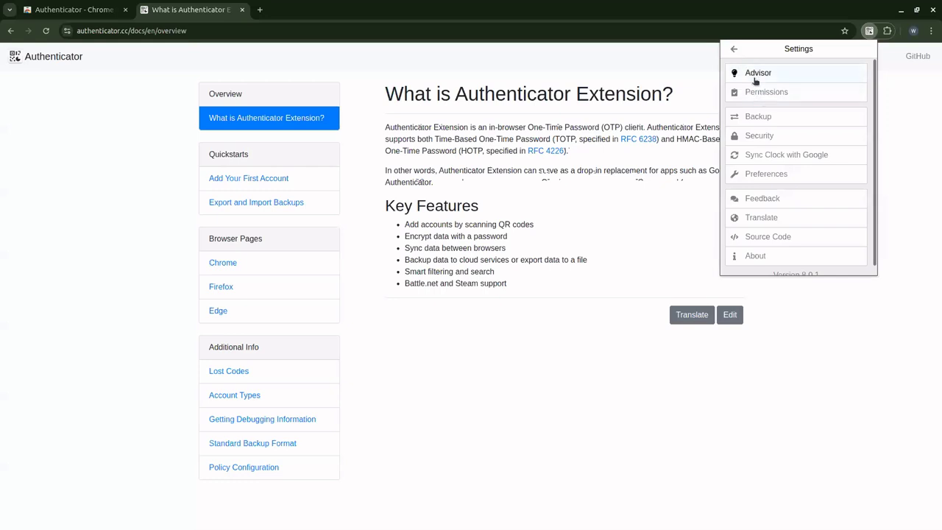
pyautogui.click(770, 138)
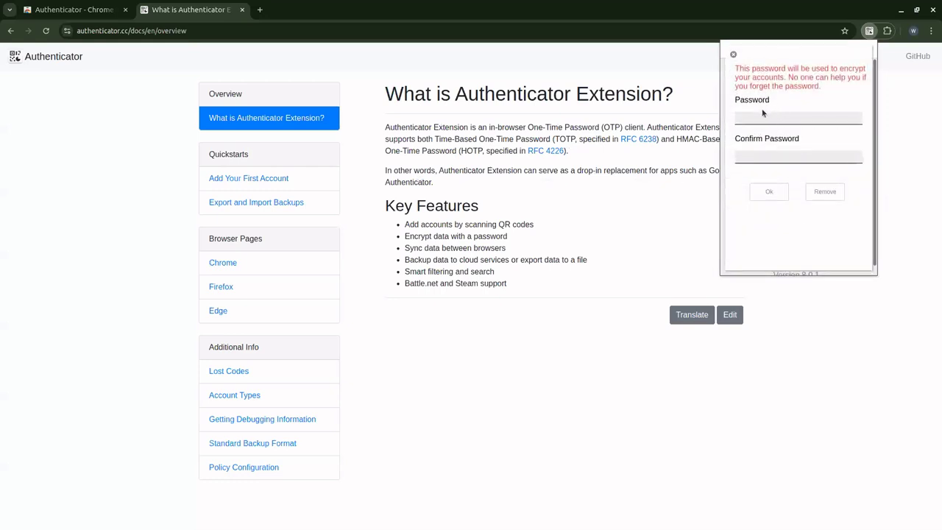
pyautogui.click(762, 118)
pyautogui.write('••••••••••••')
pyautogui.click(760, 157)
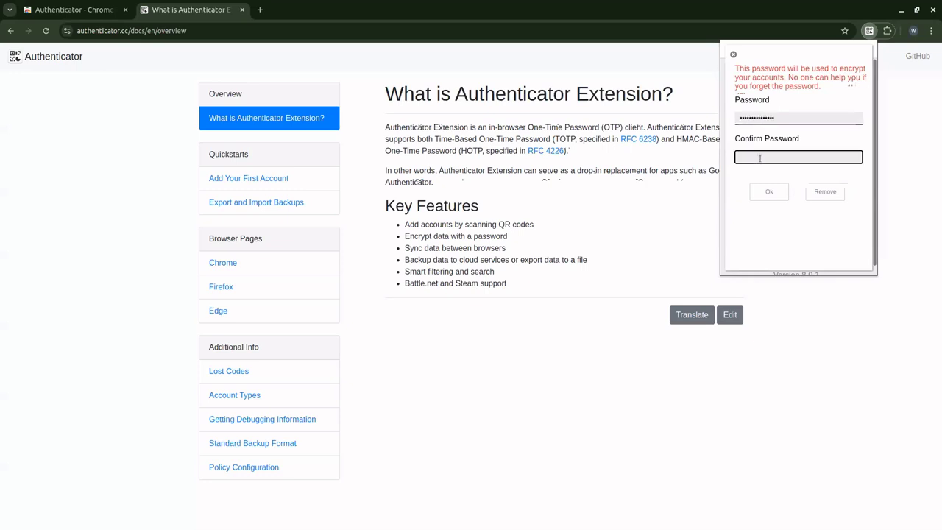
pyautogui.write('•••••••••••••')
pyautogui.click(769, 193)
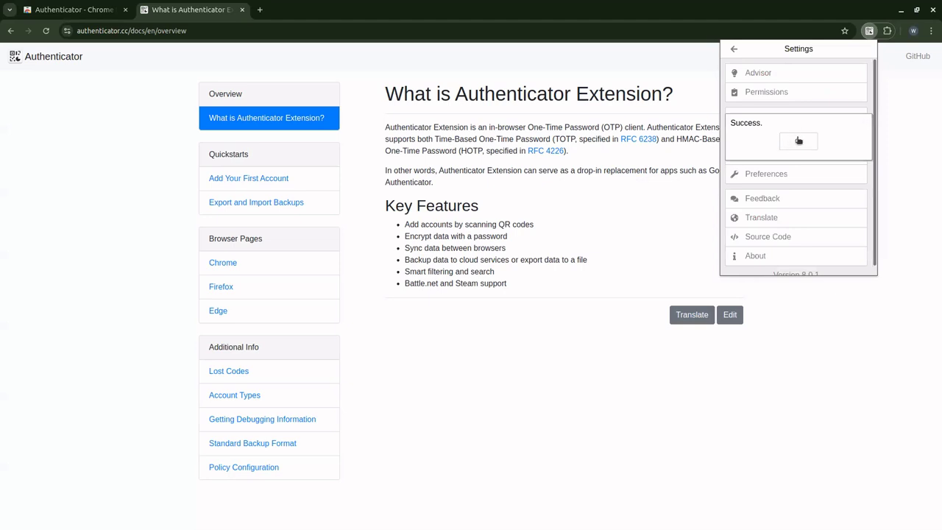
# Dismiss the success message and set Google Drive backup Encrypted to Yes
pyautogui.click(799, 141)
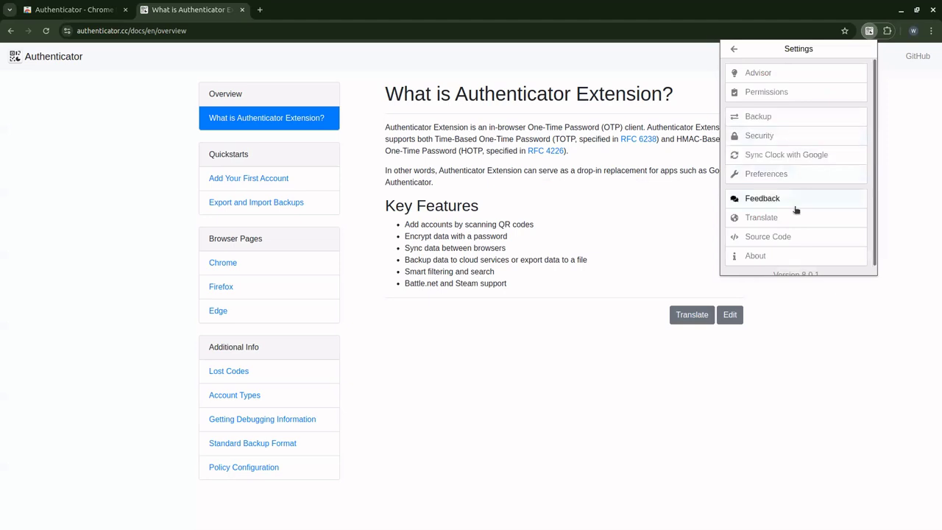
pyautogui.click(735, 49)
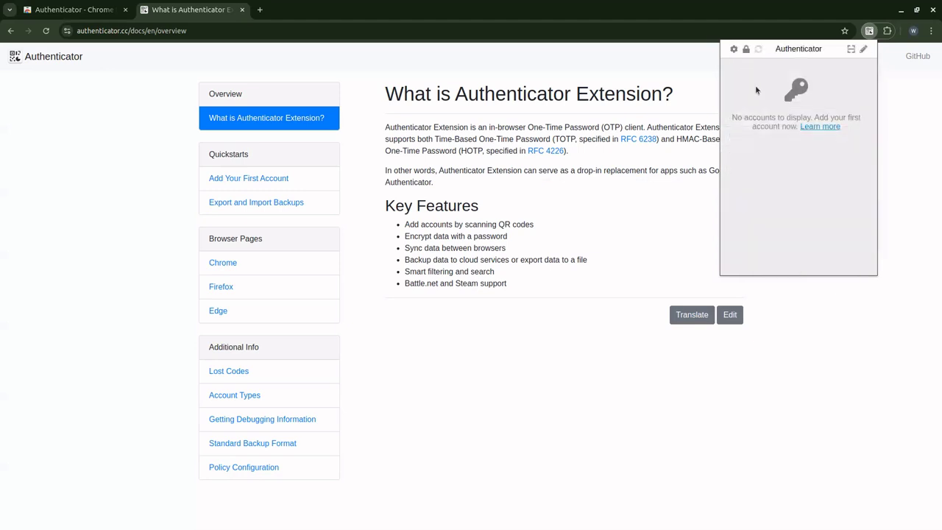
pyautogui.click(735, 50)
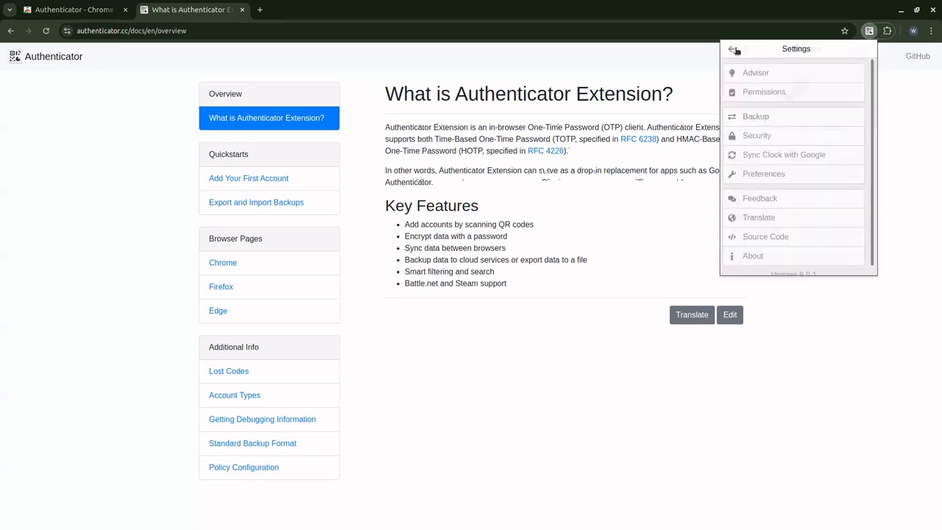
pyautogui.click(758, 120)
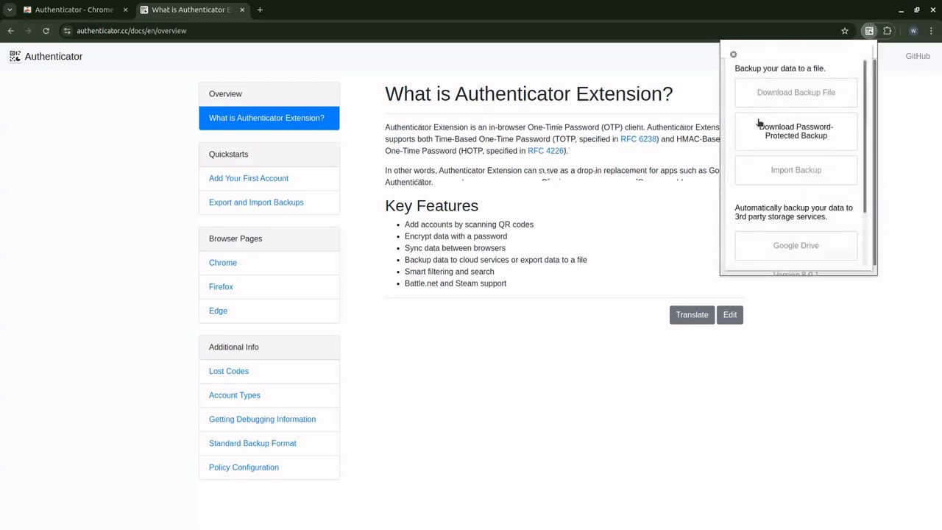
pyautogui.click(809, 252)
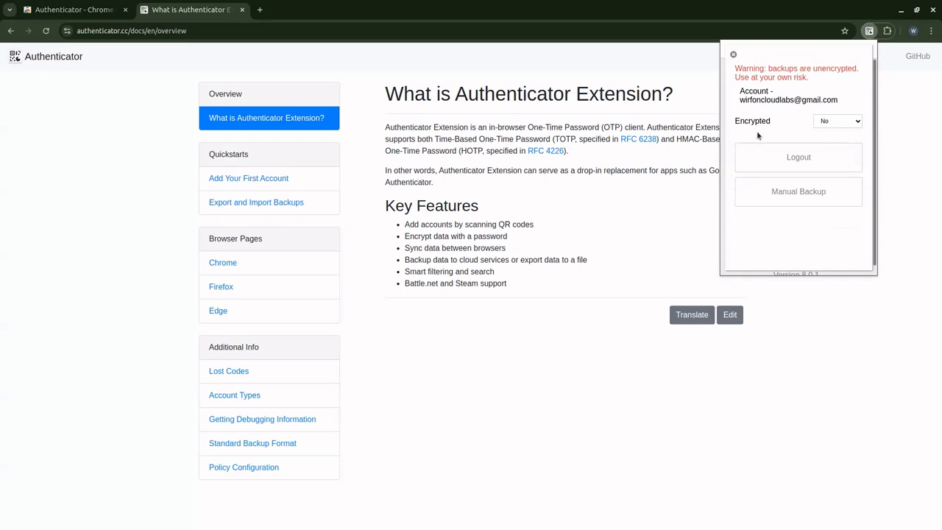
pyautogui.click(847, 121)
pyautogui.click(832, 133)
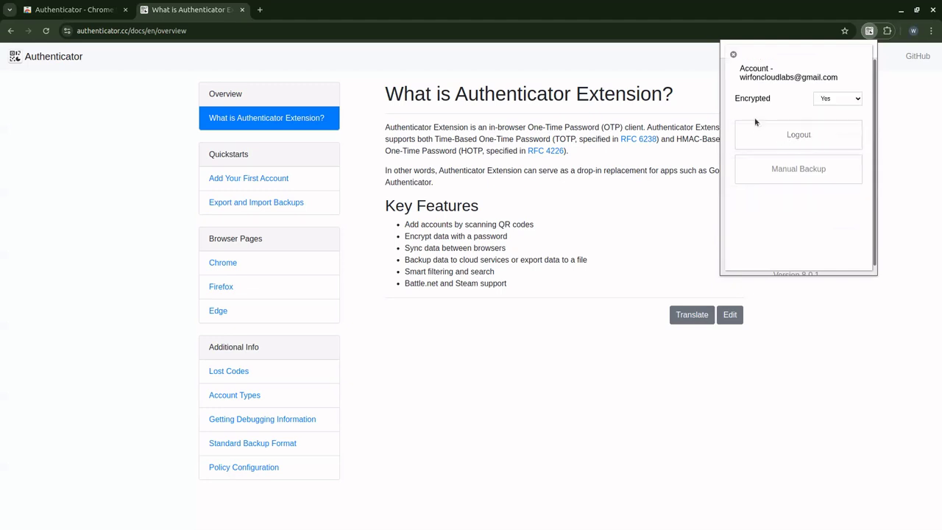
# Recheck the Google Drive backup settings to confirm encryption is on, ending on the settings list
pyautogui.click(733, 55)
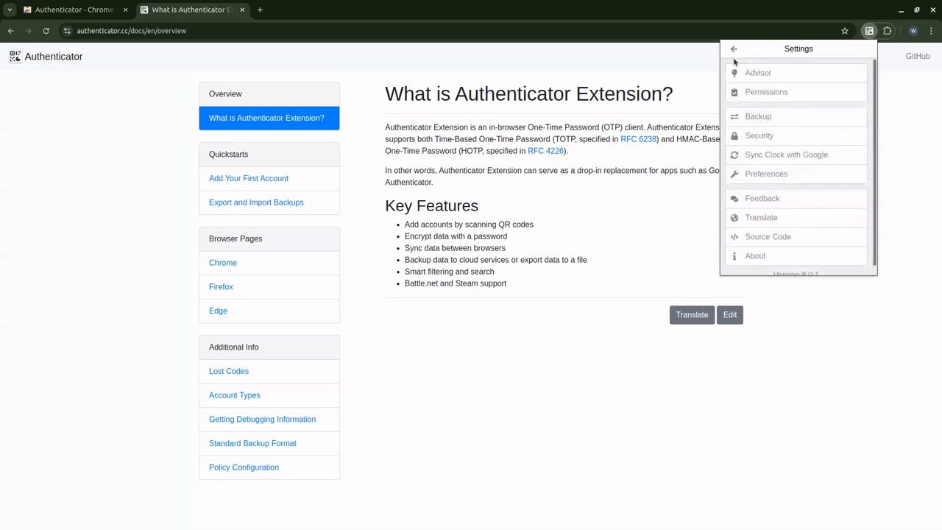
pyautogui.click(759, 117)
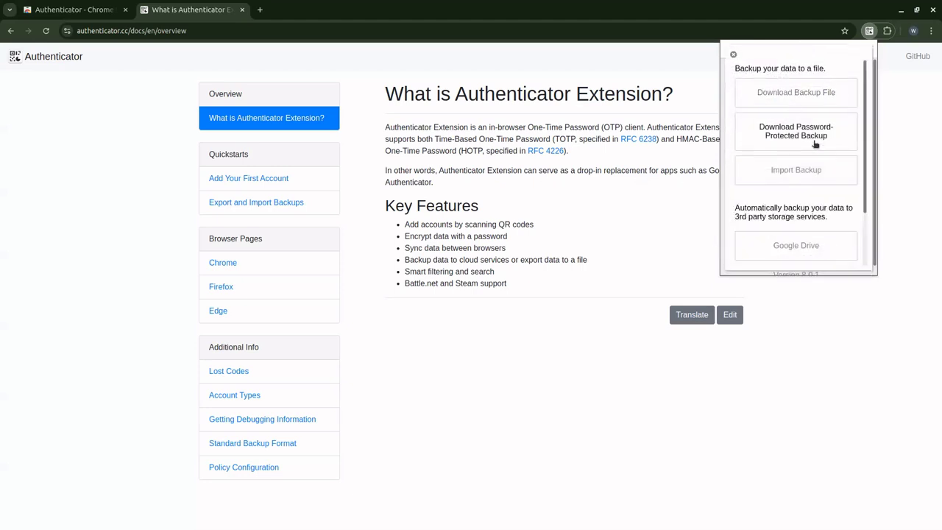
pyautogui.click(806, 248)
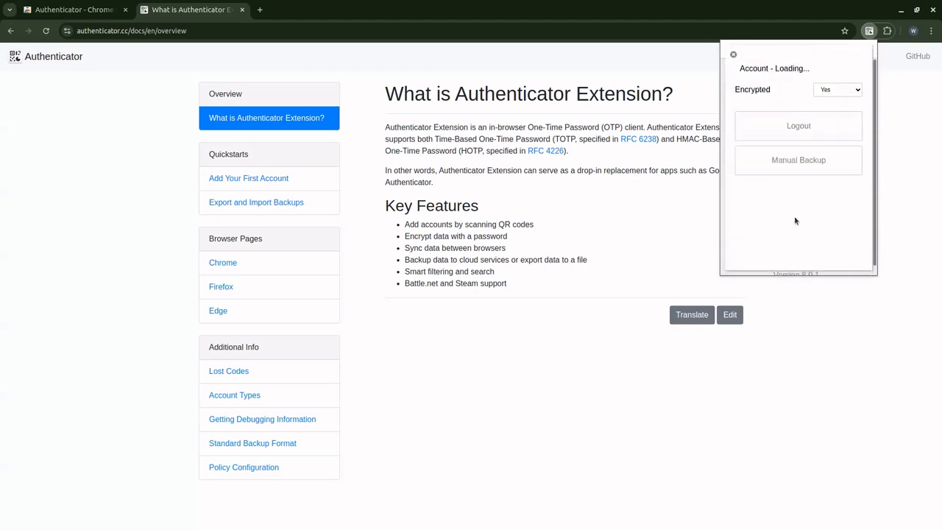
pyautogui.click(734, 56)
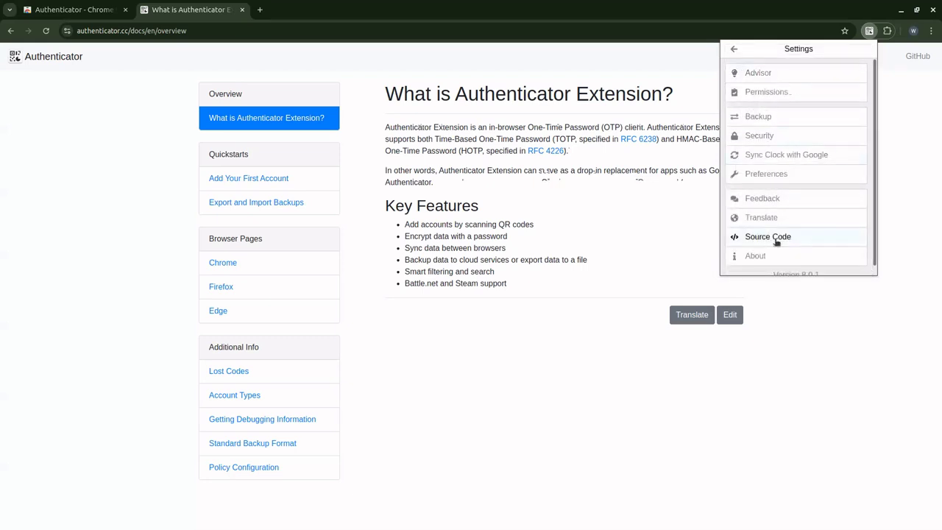
pyautogui.click(734, 49)
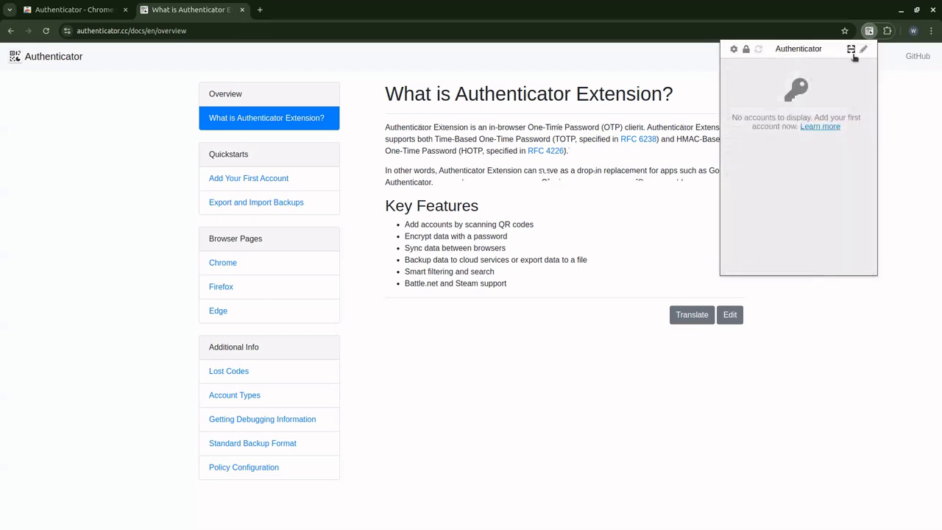